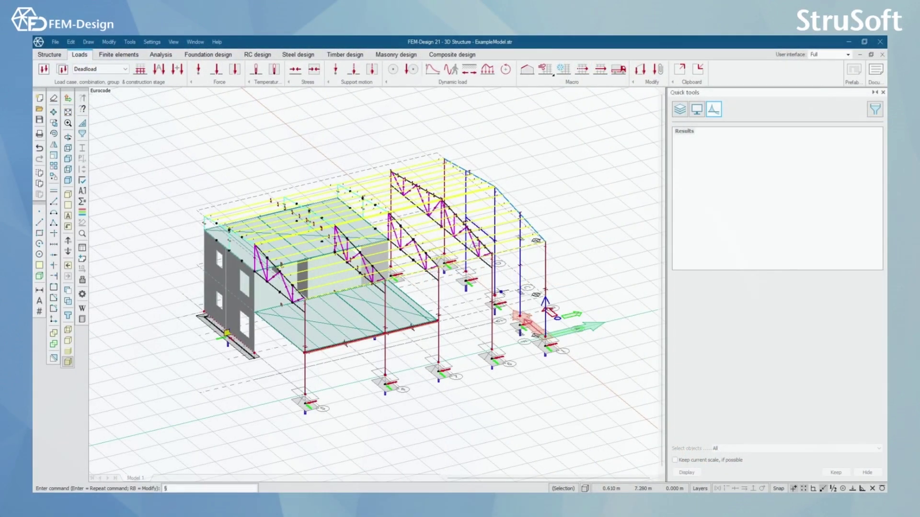
- Delete the FireLoad case from the Load cases list, leaving the two wind loads, Deadload and LiveLoad
mouse_move(496, 300)
left_click(45, 70)
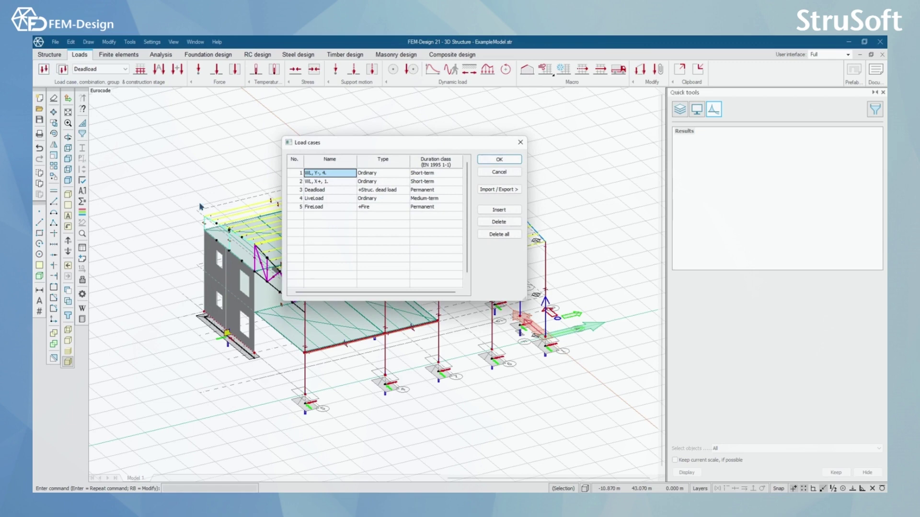
left_click(329, 208)
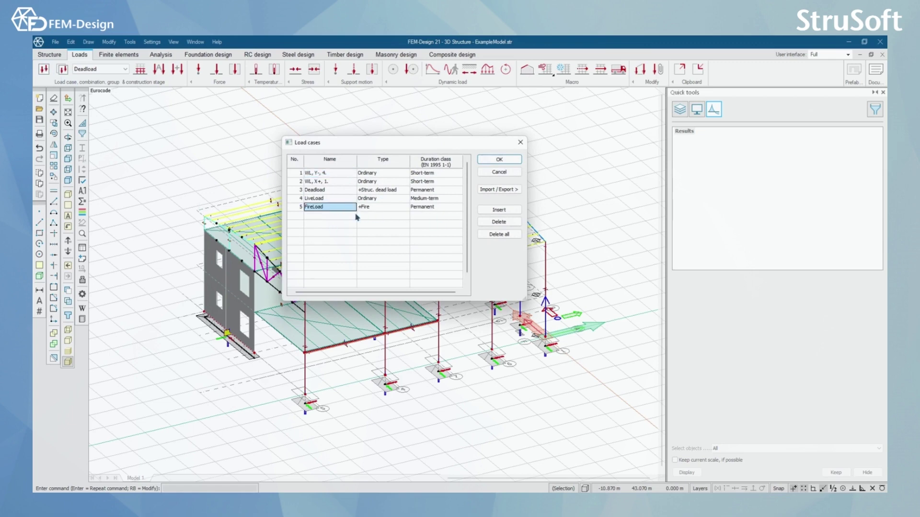
left_click(503, 223)
left_click_drag(386, 147, 363, 130)
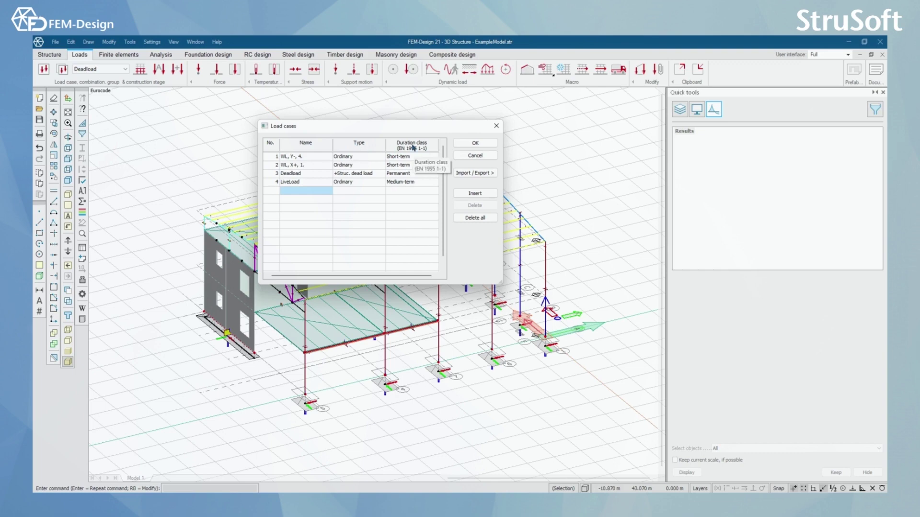
left_click(365, 158)
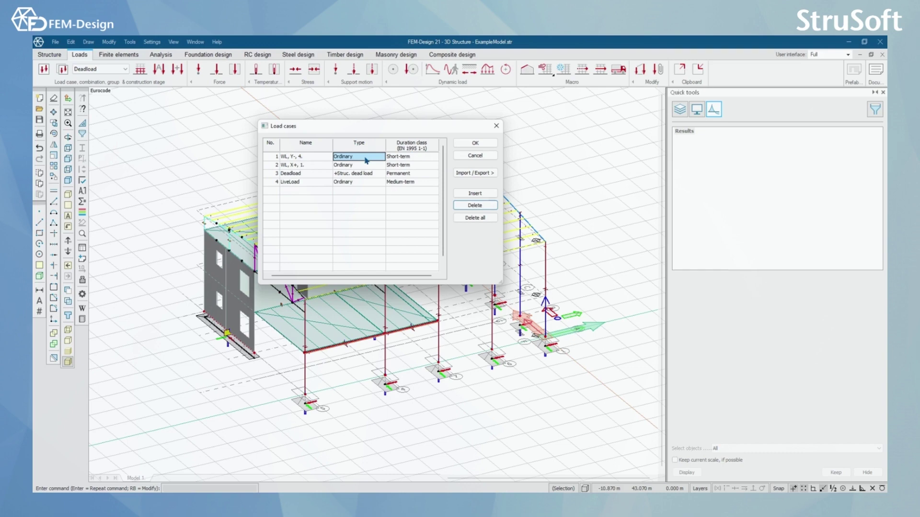
left_click(366, 160)
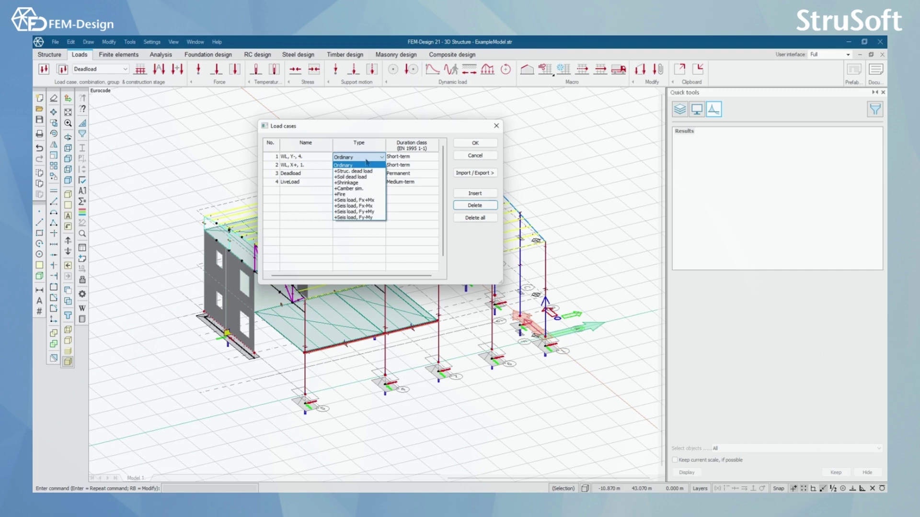
left_click(371, 165)
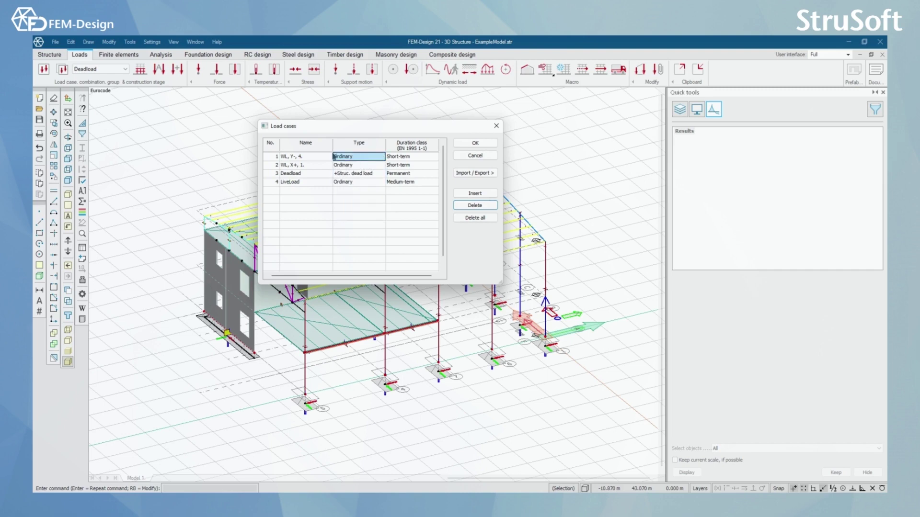
left_click(363, 161)
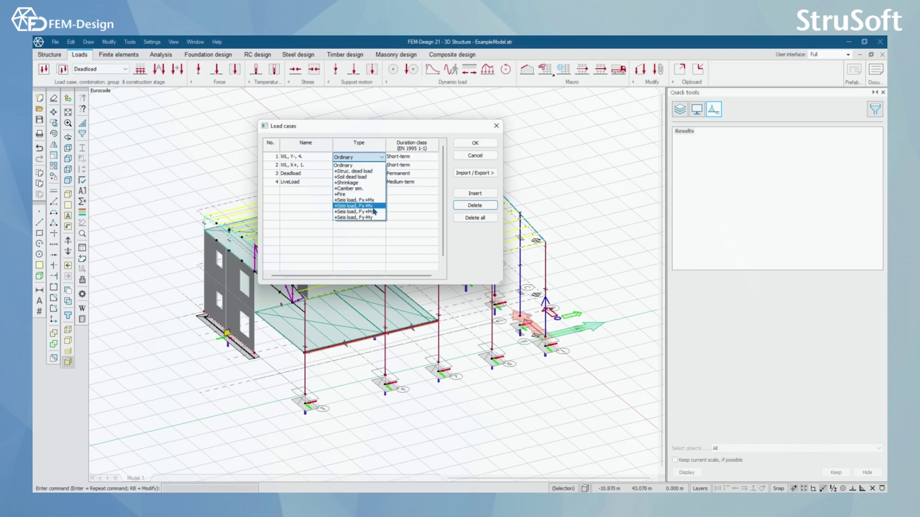
left_click(378, 163)
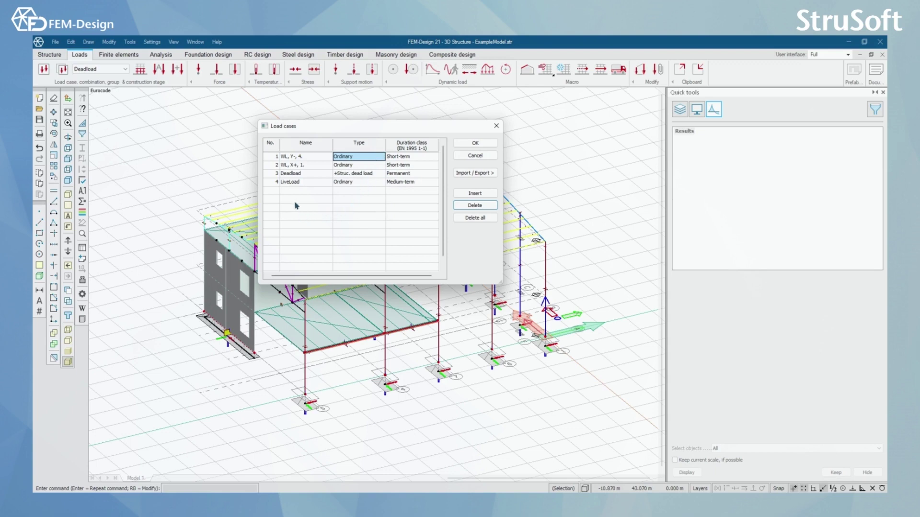
- Add a FireLoad case in row 5 with type +Fire and Instantaneous duration class, then confirm
left_click(298, 191)
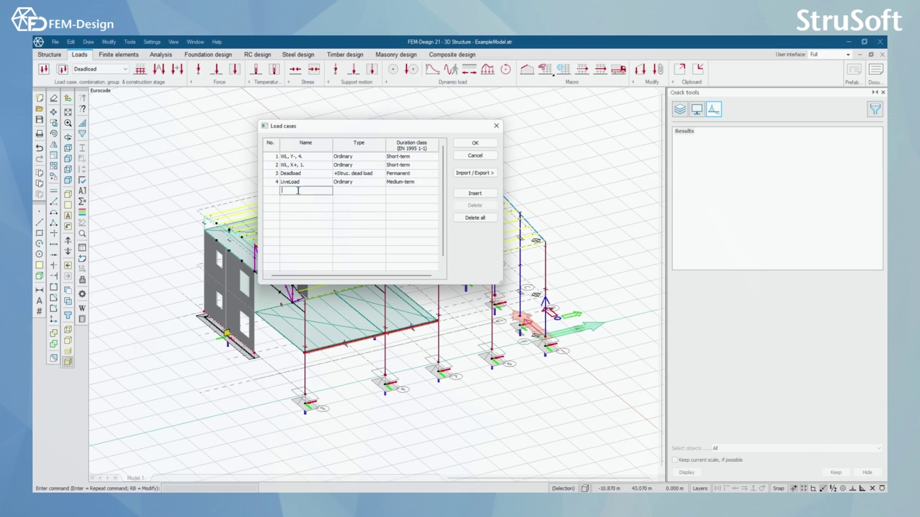
type("FireLoad")
left_click(357, 191)
left_click(362, 192)
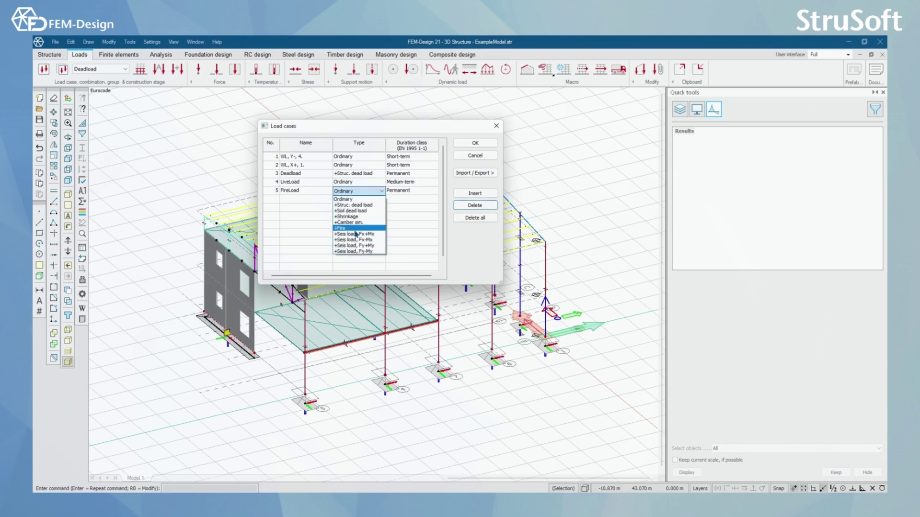
left_click(355, 229)
left_click(417, 192)
left_click(417, 192)
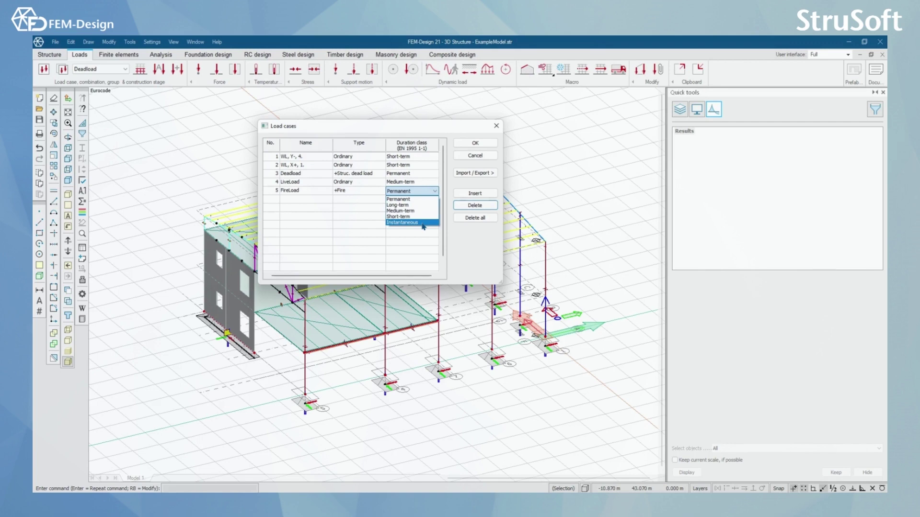
left_click(424, 224)
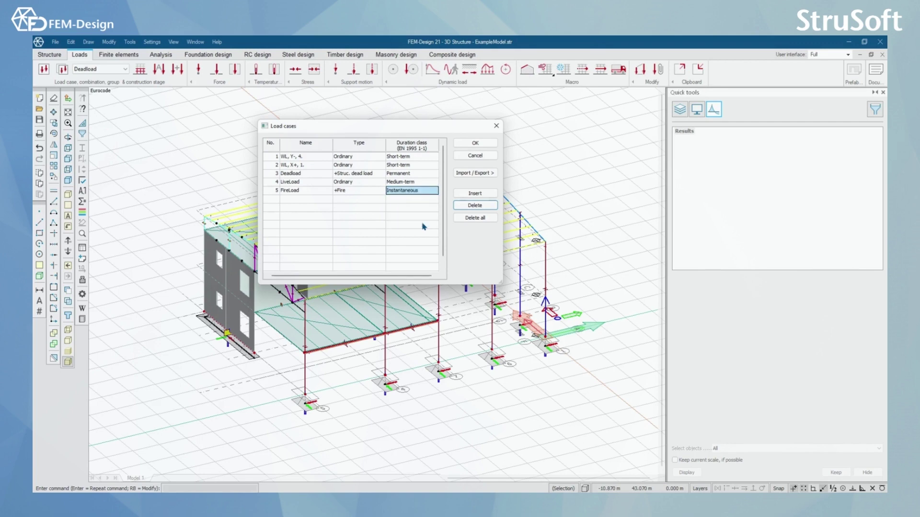
left_click_drag(367, 124, 379, 130)
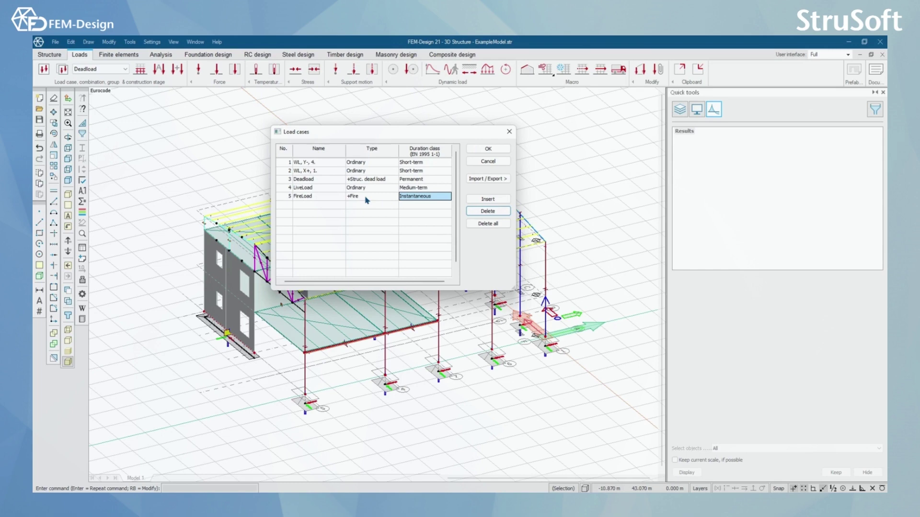
left_click_drag(390, 137, 375, 139)
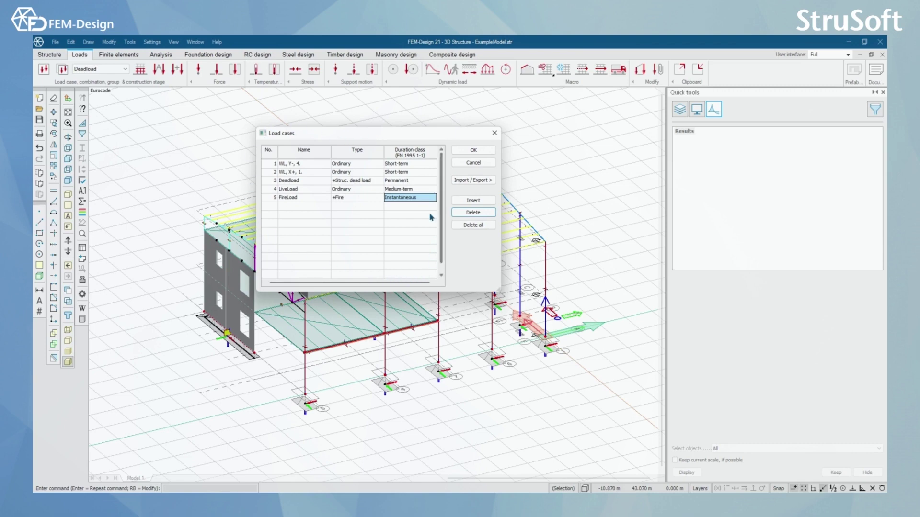
left_click_drag(410, 140, 398, 135)
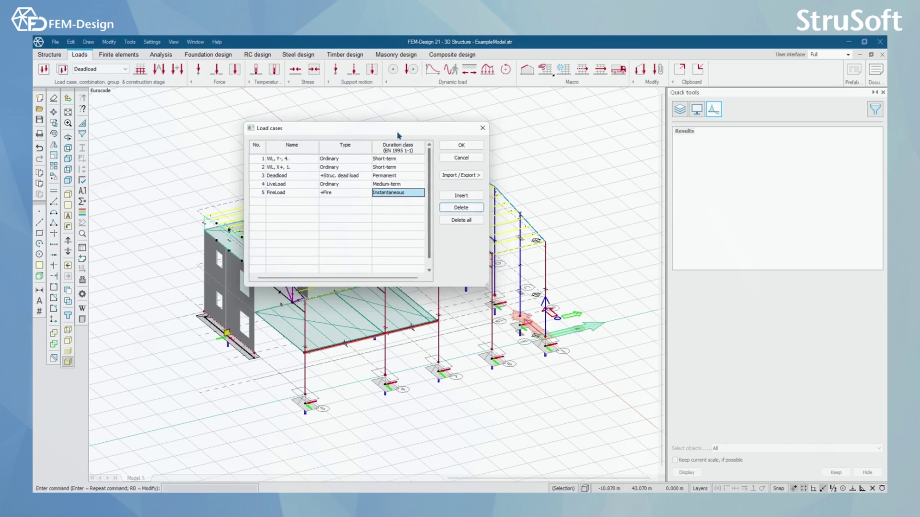
left_click(460, 145)
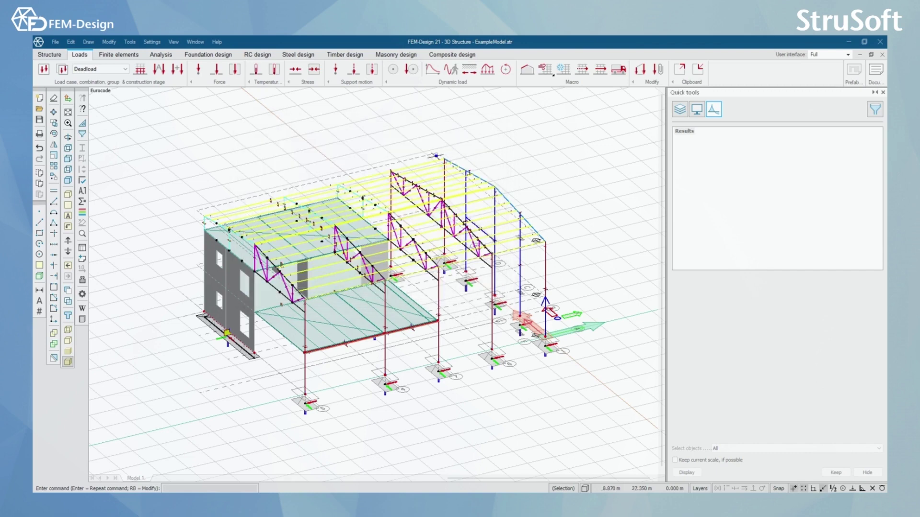
- Add a load group, rename LG-1 to FireLoad Groups, and set its type to Accidental
left_click(157, 71)
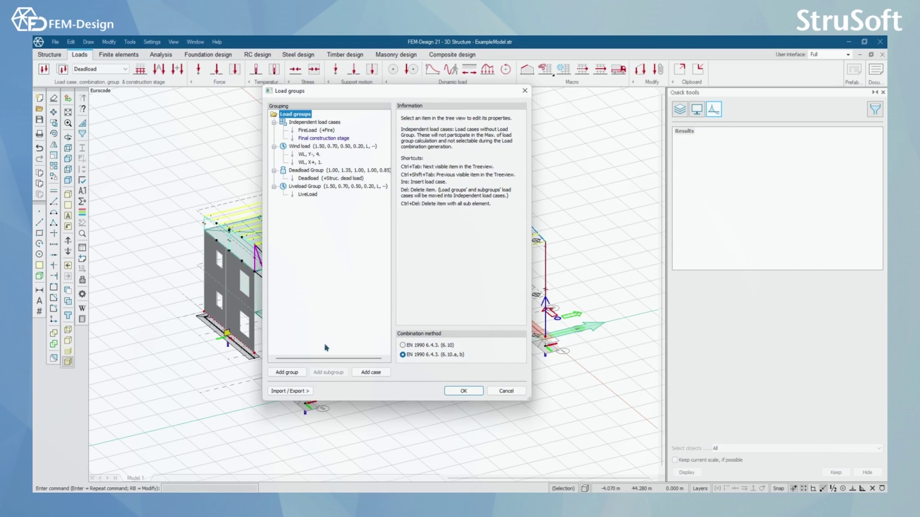
left_click(300, 374)
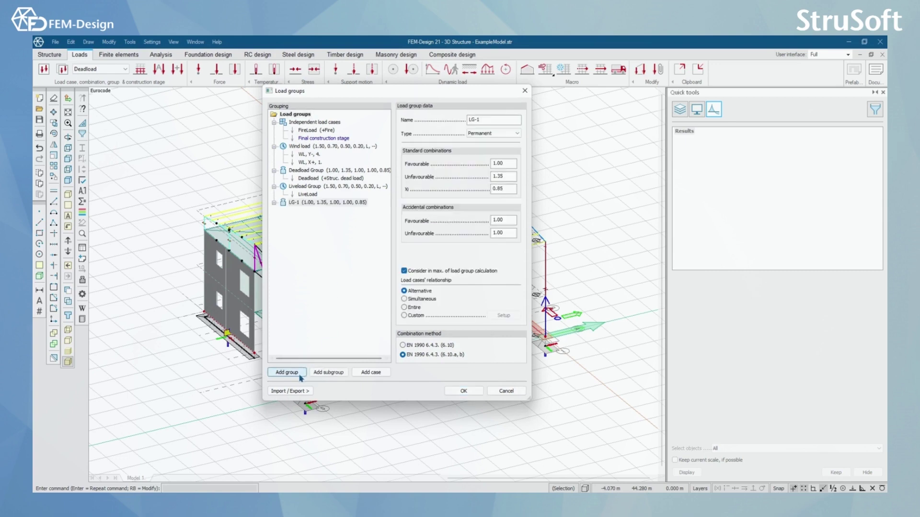
left_click_drag(480, 119, 409, 108)
type("FireLoad ")
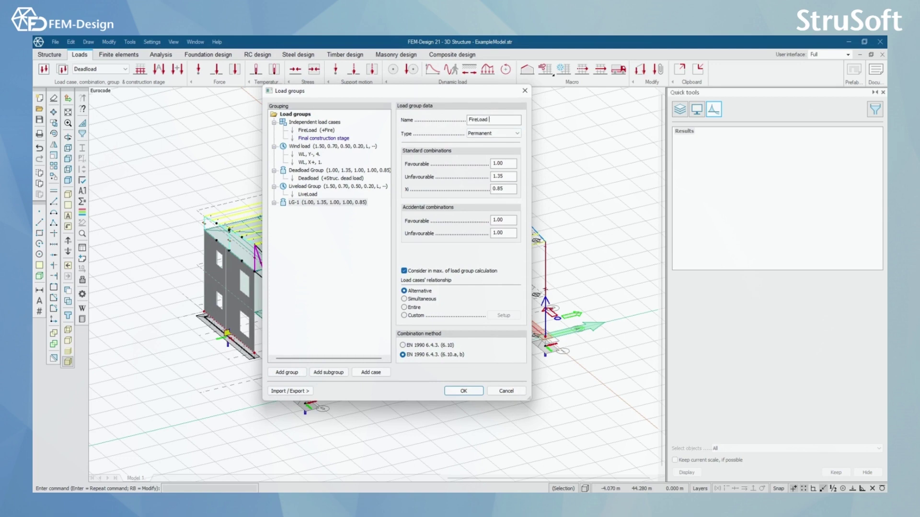
type("Groups")
left_click(516, 134)
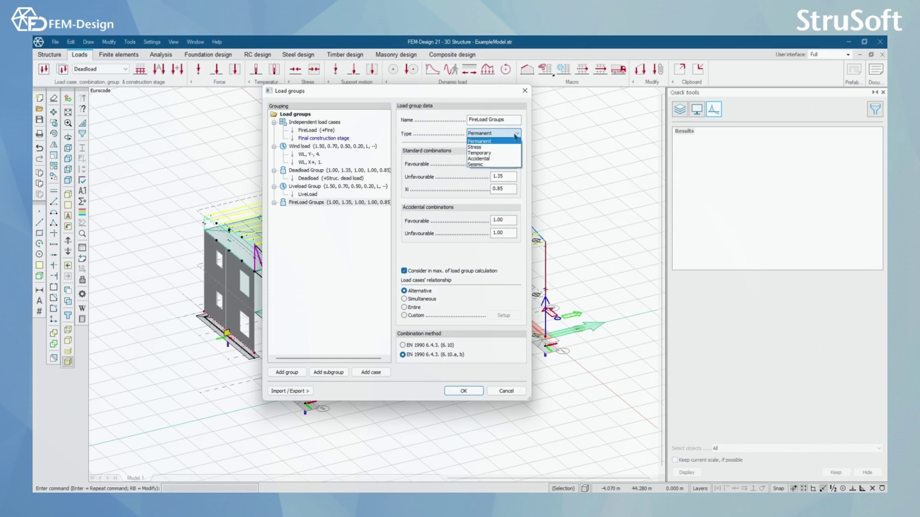
left_click(479, 158)
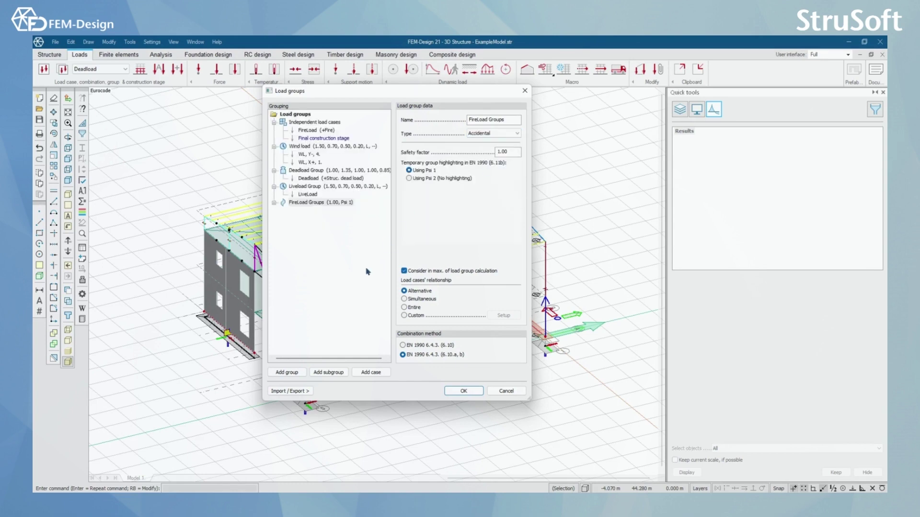
- Move the FireLoad (+Fire) case into FireLoad Groups and confirm the load groups
left_click(311, 131)
left_click_drag(311, 134, 316, 203)
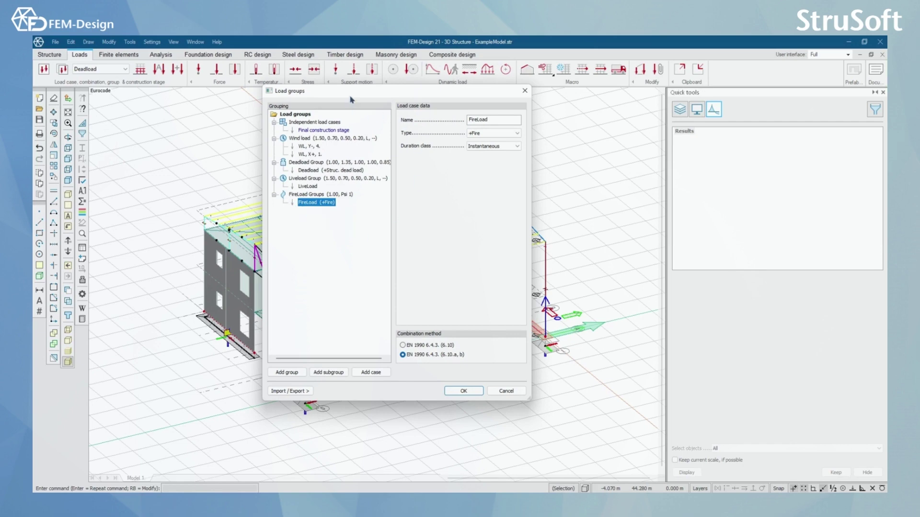
left_click_drag(351, 98, 364, 117)
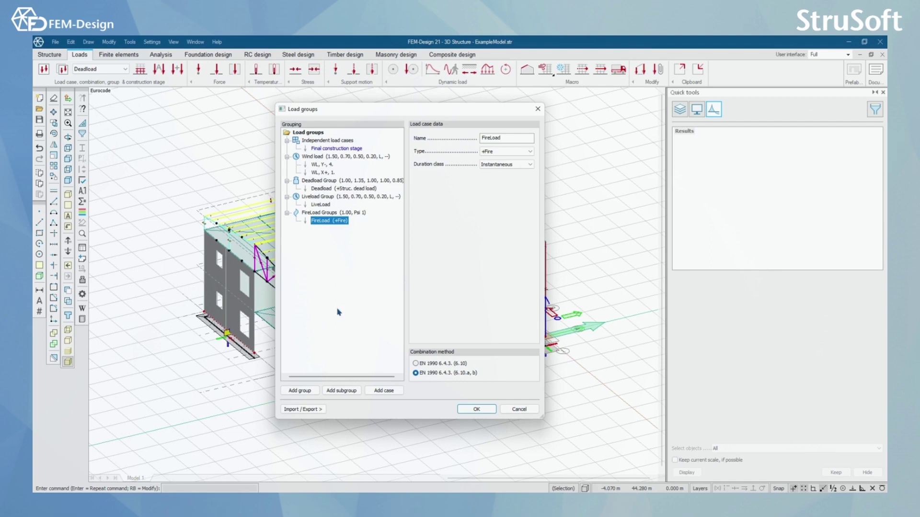
left_click(475, 409)
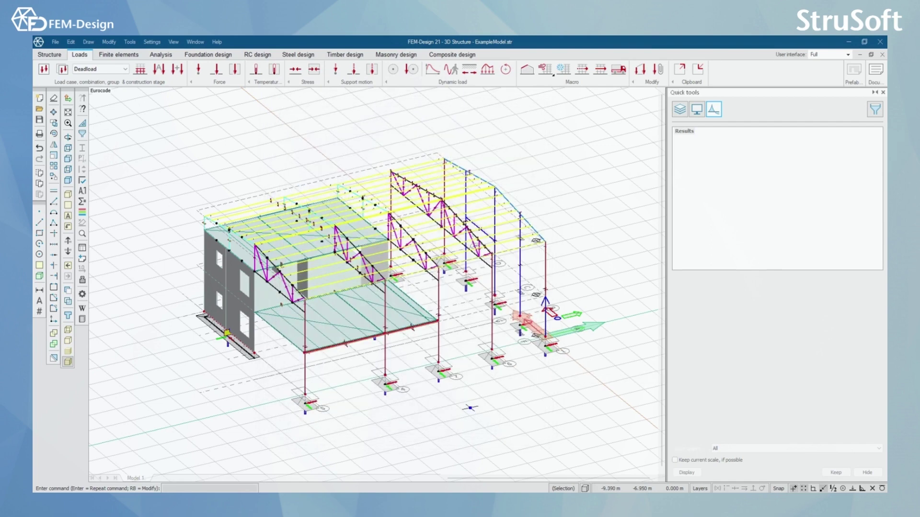
- Generate combinations from load groups with only Accidental (Ua) ticked, U, Sq, Sf and Sc unticked
left_click(178, 70)
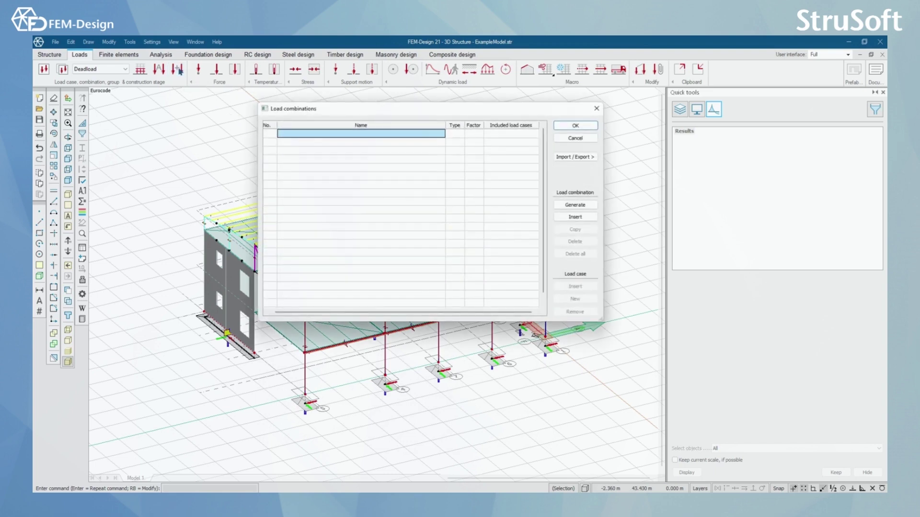
left_click(587, 205)
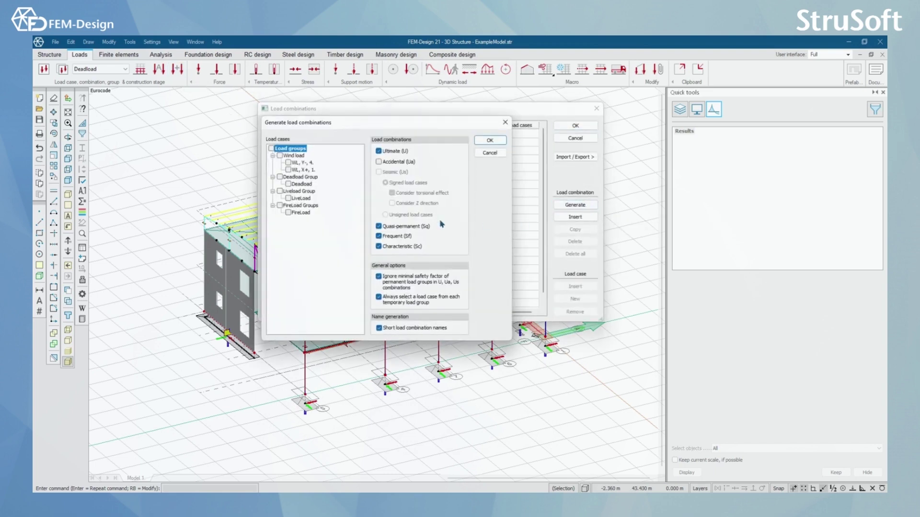
left_click(271, 149)
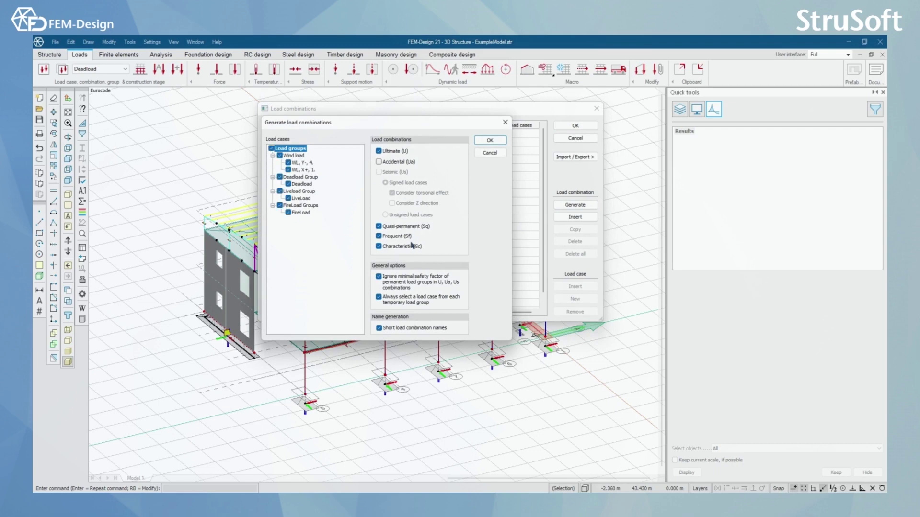
left_click(379, 151)
left_click(379, 226)
left_click(379, 236)
left_click(379, 247)
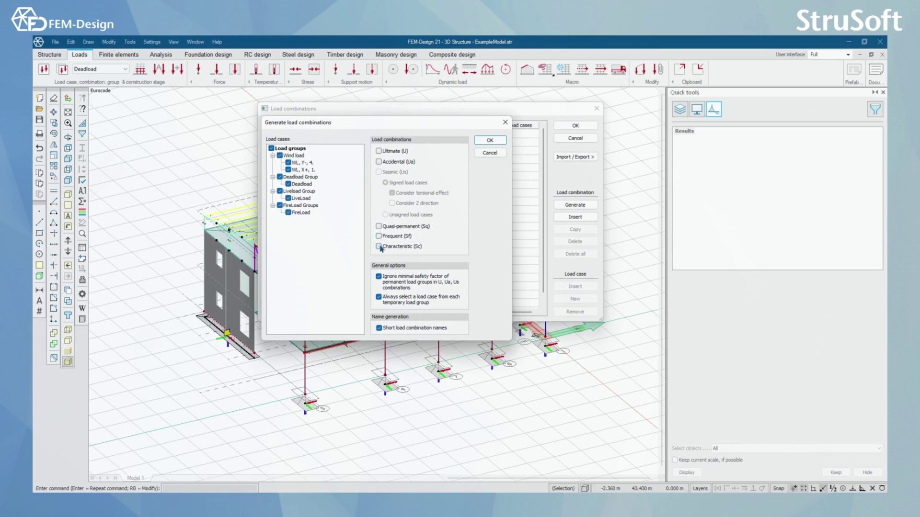
left_click(379, 162)
left_click_drag(358, 124, 375, 127)
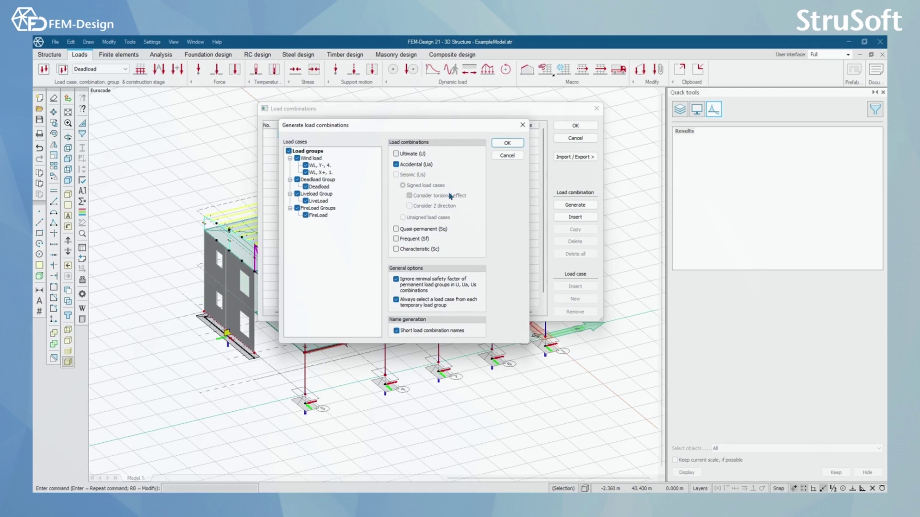
left_click(507, 143)
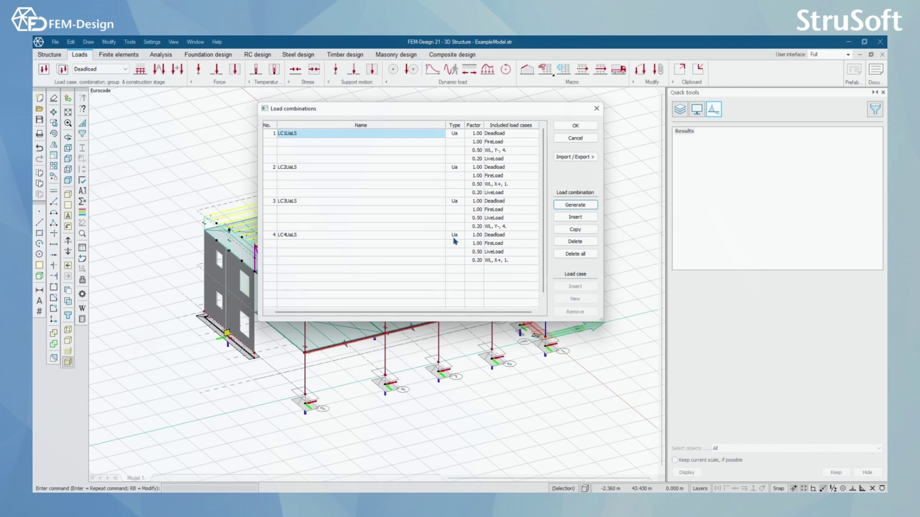
- Check the FireLoad and other factors in the first two combinations, then accept the list
left_click(477, 143)
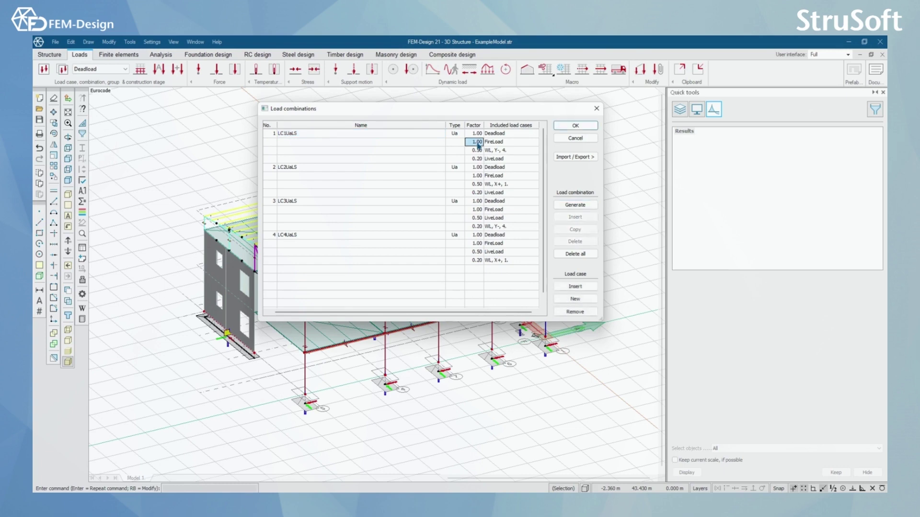
left_click(474, 177)
left_click(576, 126)
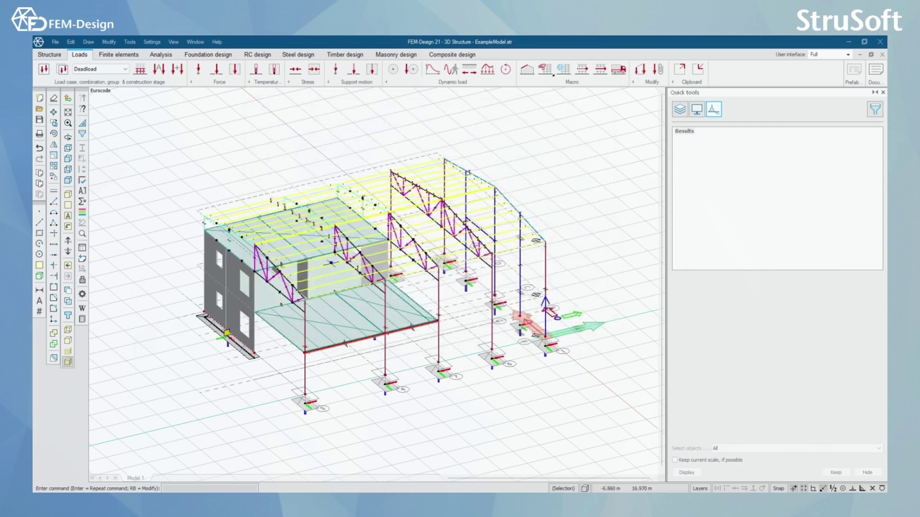
scroll(342, 270, "down", 2)
scroll(346, 274, "up", 3)
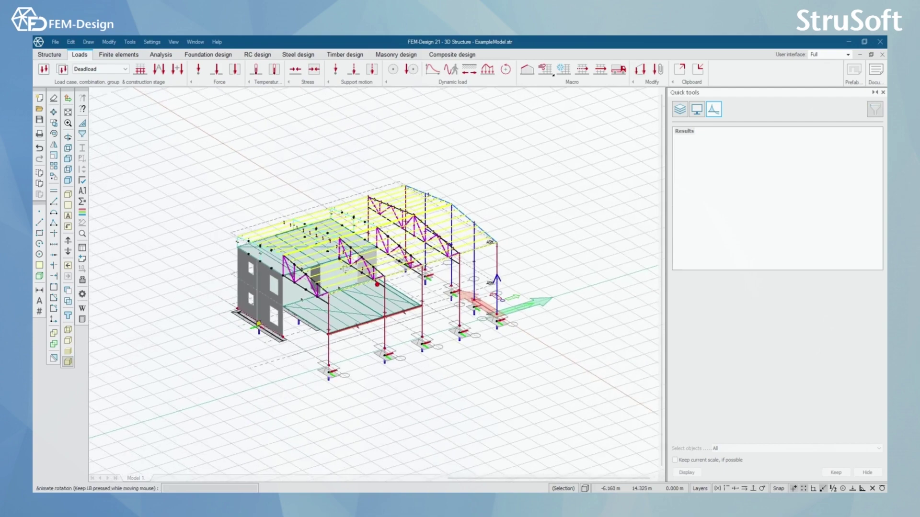
key("Escape")
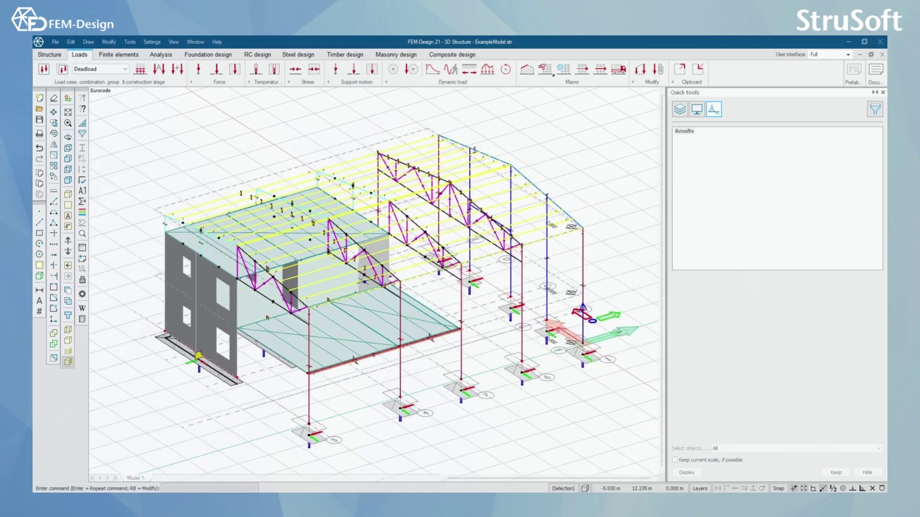